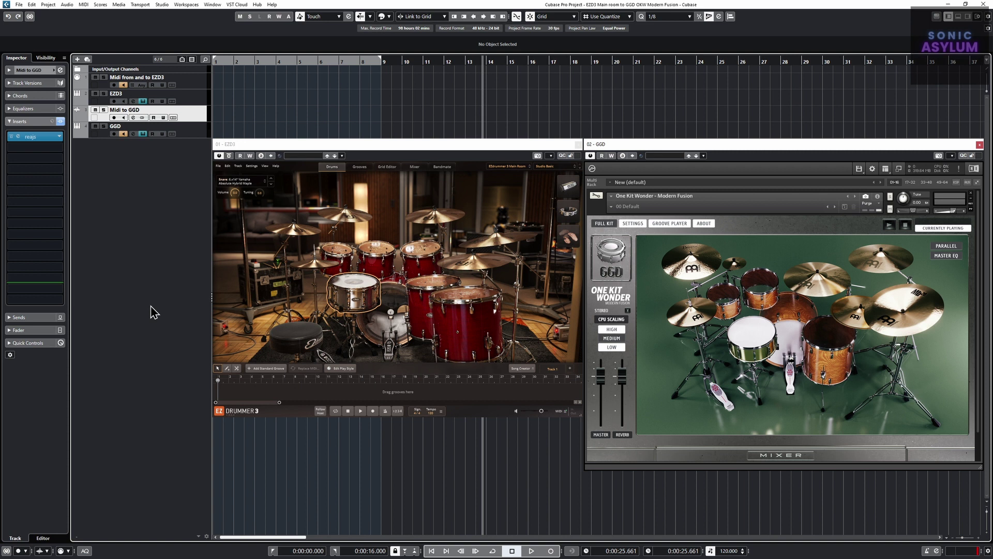
pyautogui.click(380, 306)
pyautogui.click(377, 257)
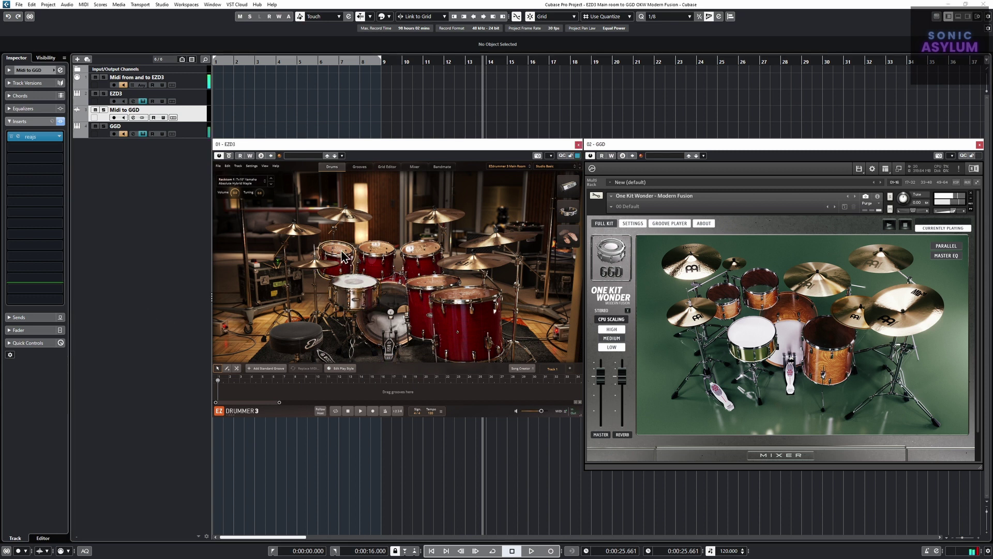
pyautogui.click(424, 255)
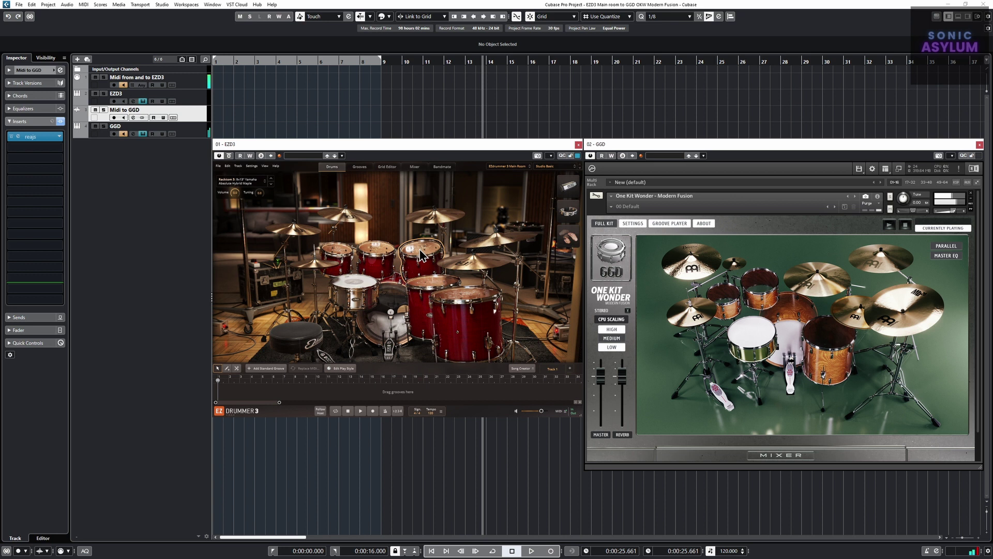
pyautogui.click(459, 305)
pyautogui.click(308, 236)
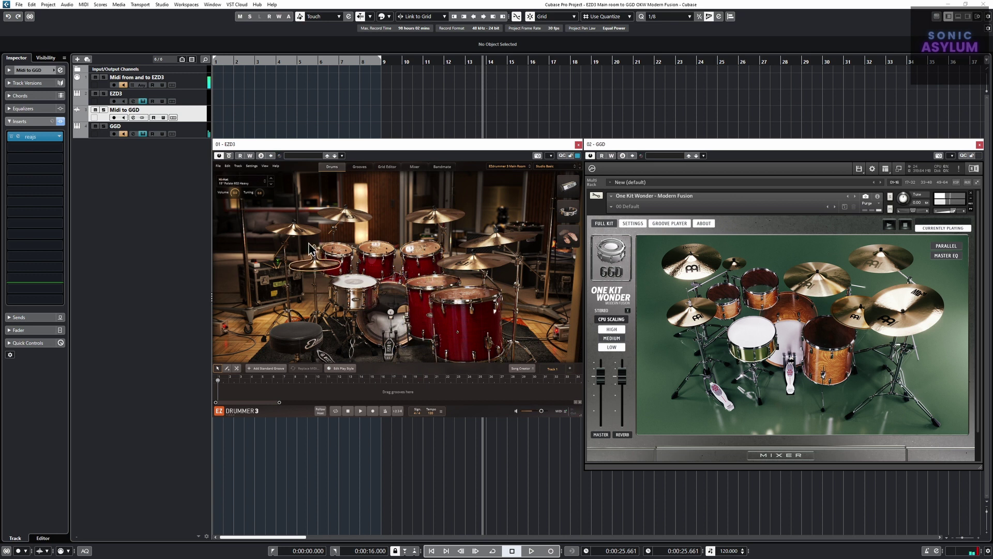
pyautogui.click(349, 218)
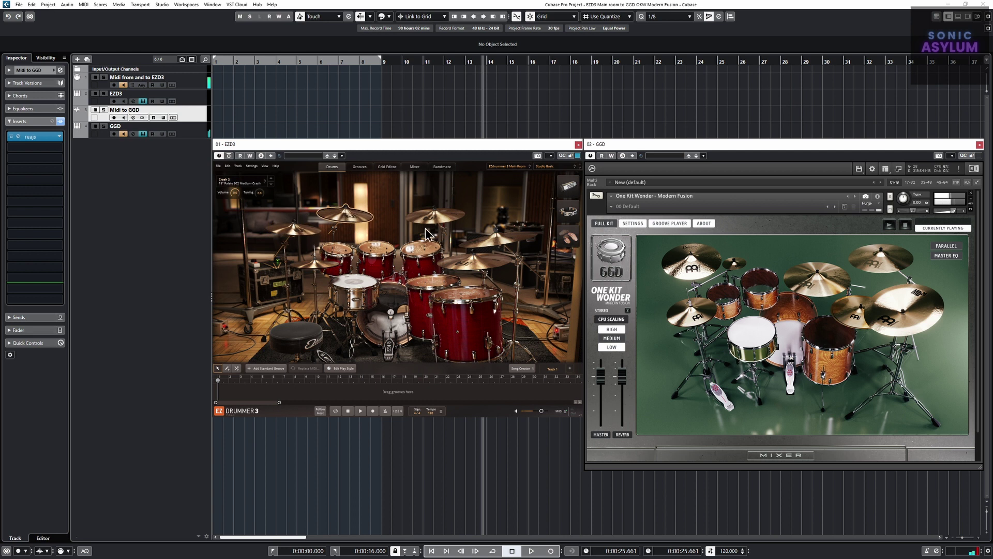
pyautogui.click(483, 241)
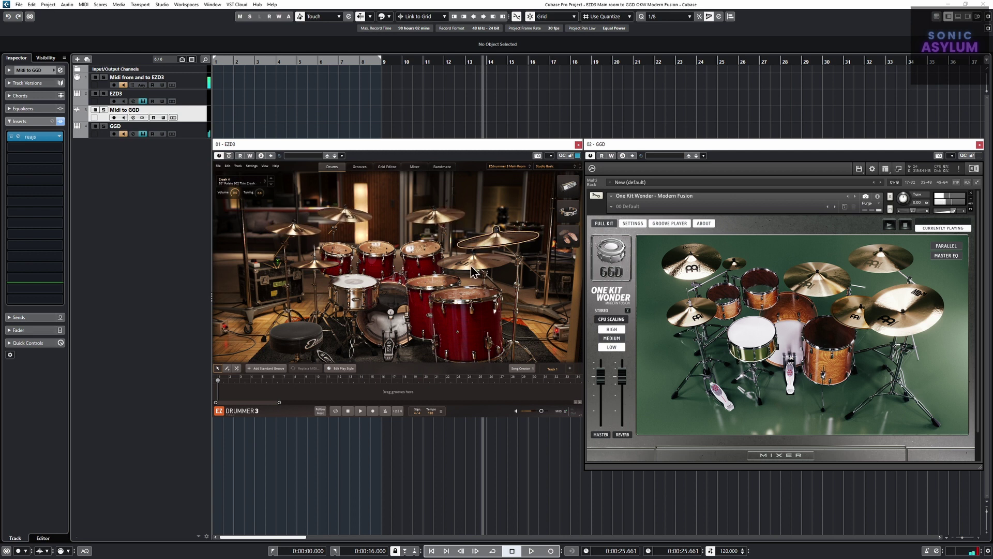
pyautogui.click(468, 266)
pyautogui.click(389, 303)
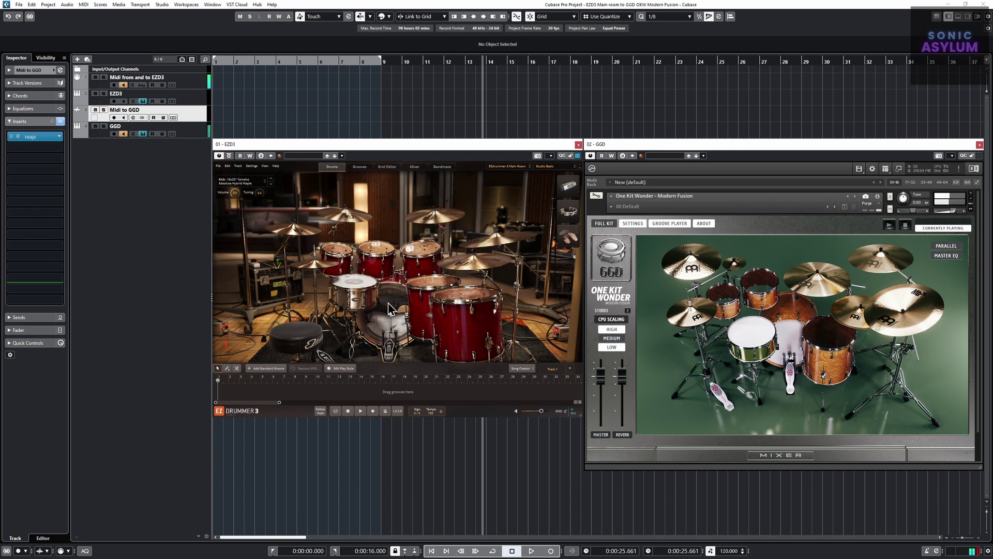
pyautogui.click(355, 287)
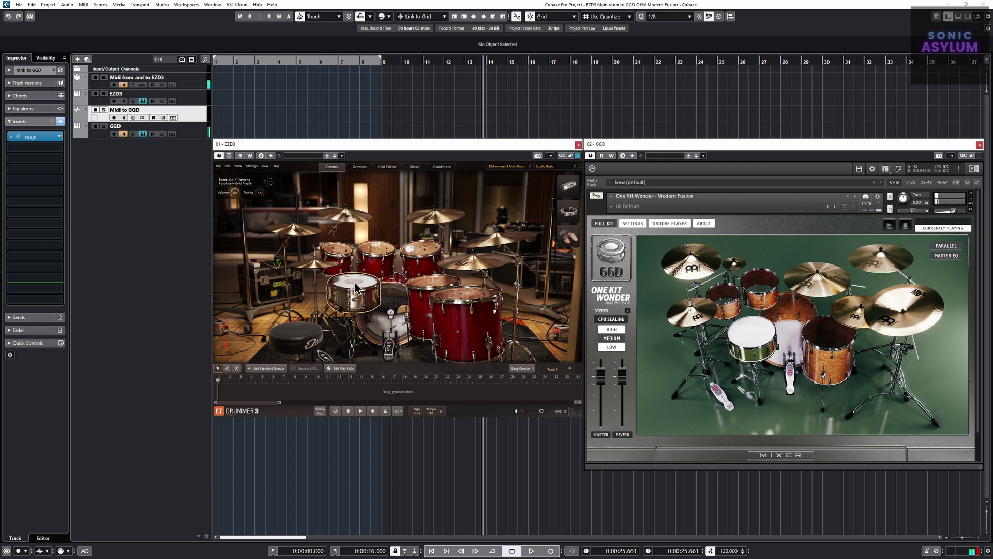
pyautogui.click(361, 167)
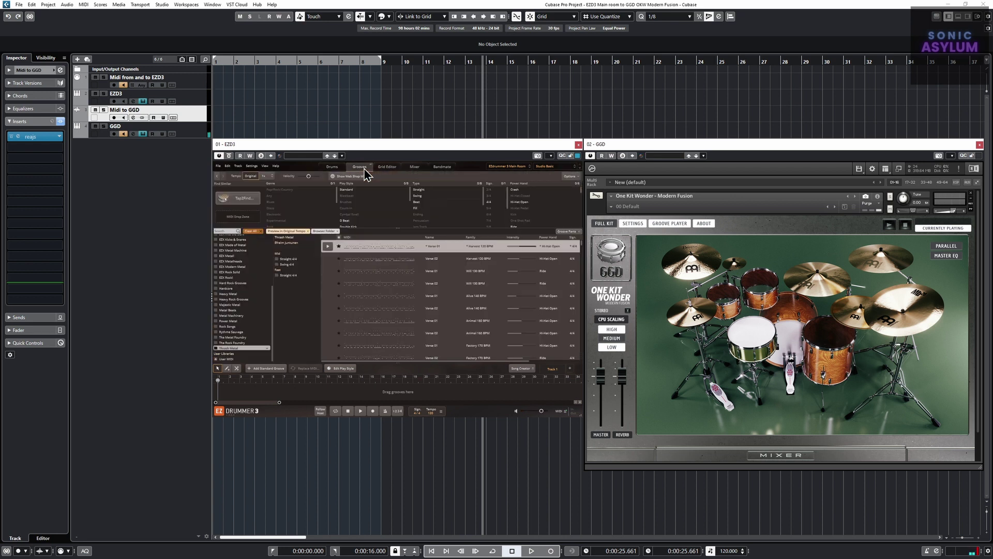
pyautogui.click(325, 245)
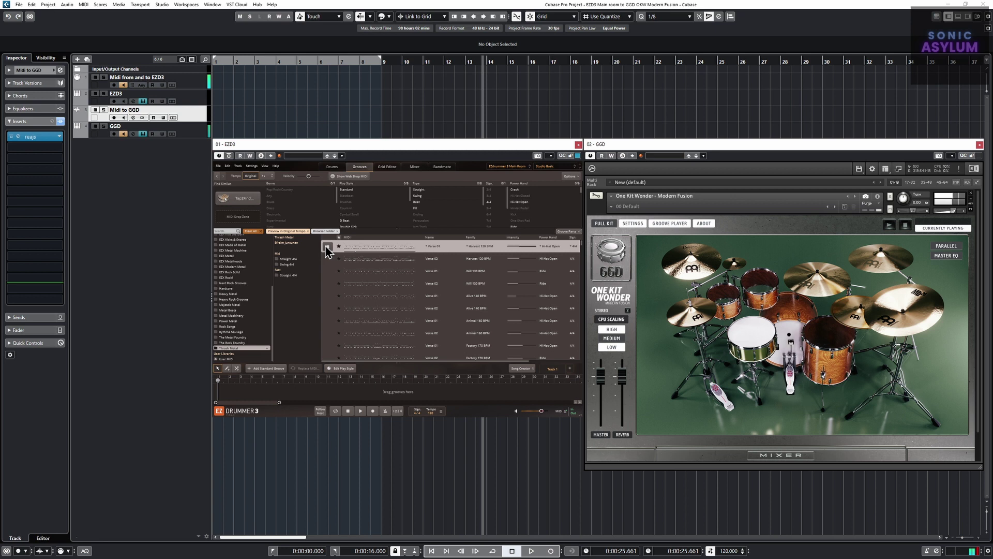
pyautogui.click(330, 284)
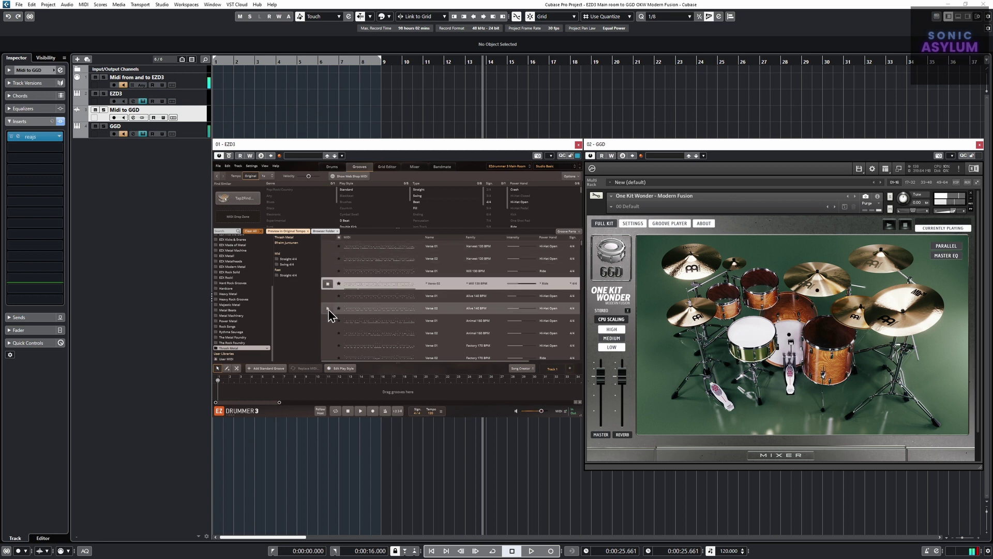
pyautogui.click(328, 309)
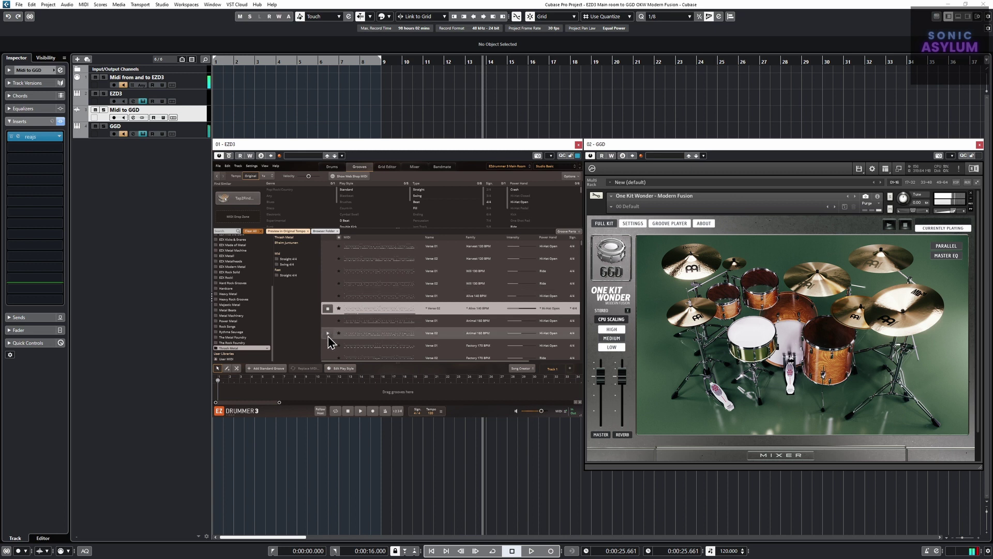
pyautogui.click(328, 333)
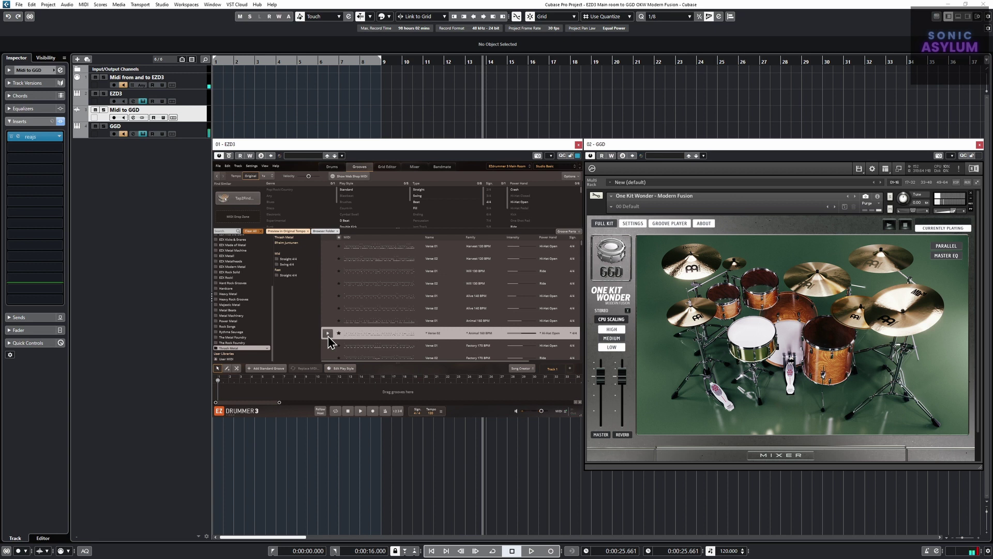
pyautogui.click(333, 167)
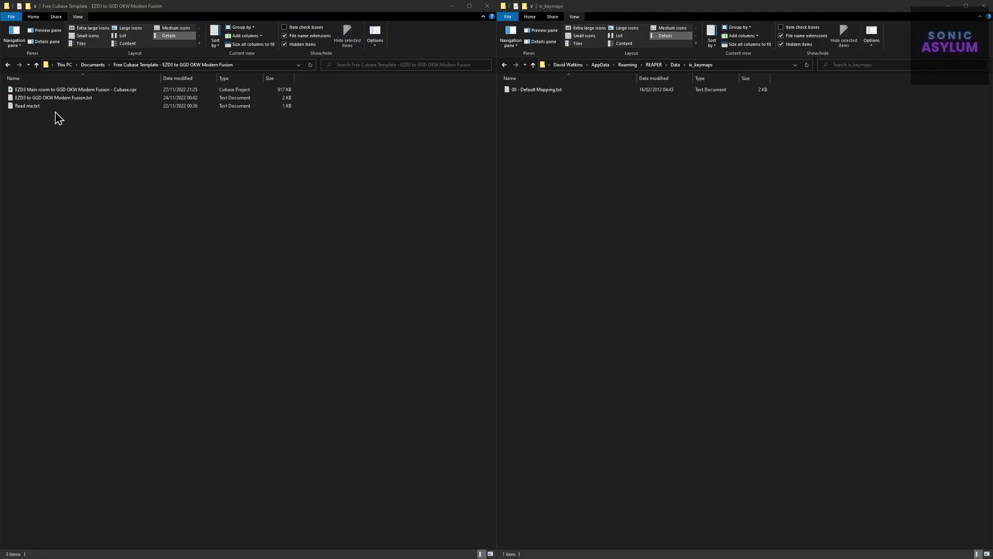
# - Move the EZD3 to GGD OKW Modern Fusion.txt key-map file into REAPER's ix_keymaps folder
pyautogui.moveTo(57, 98); pyautogui.dragTo(547, 164)
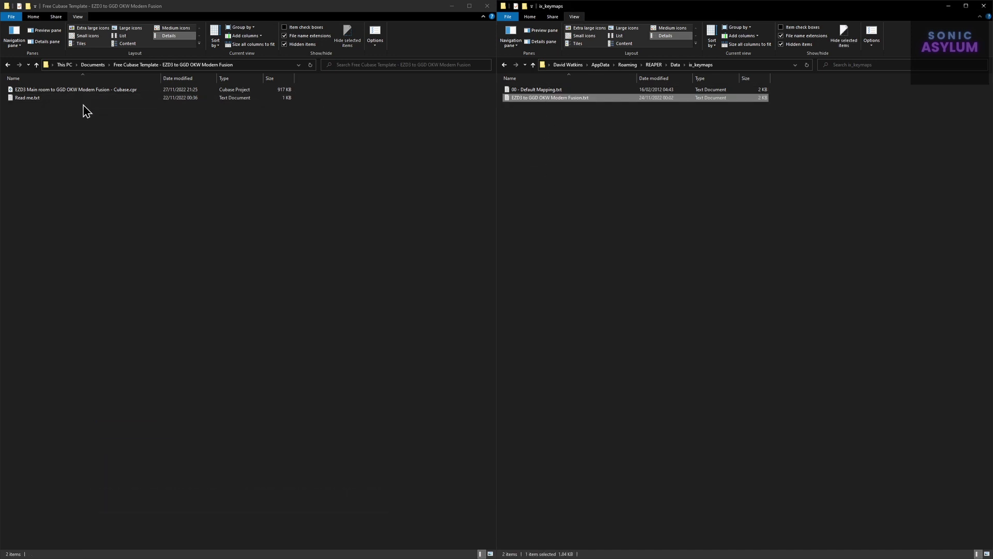
# - Check the ix_keymaps path in Read me.txt, then launch the EZD3-to-GGD Cubase template project
pyautogui.doubleClick(37, 99)
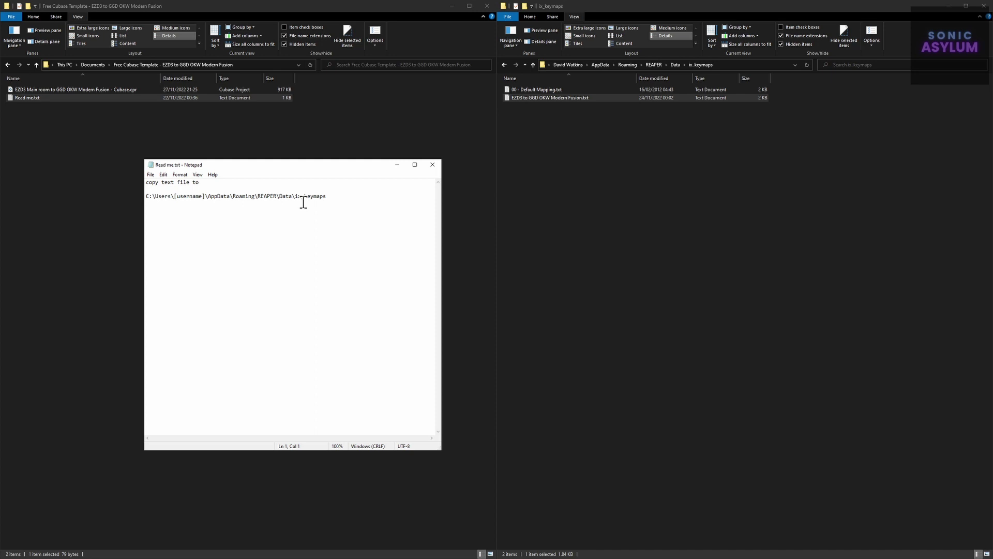
pyautogui.moveTo(329, 196); pyautogui.dragTo(146, 200)
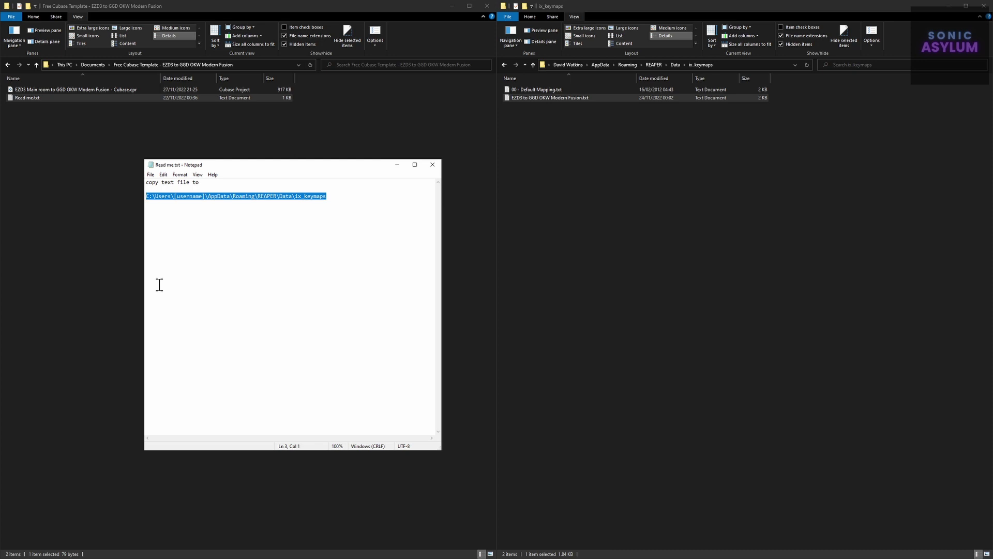
pyautogui.doubleClick(53, 91)
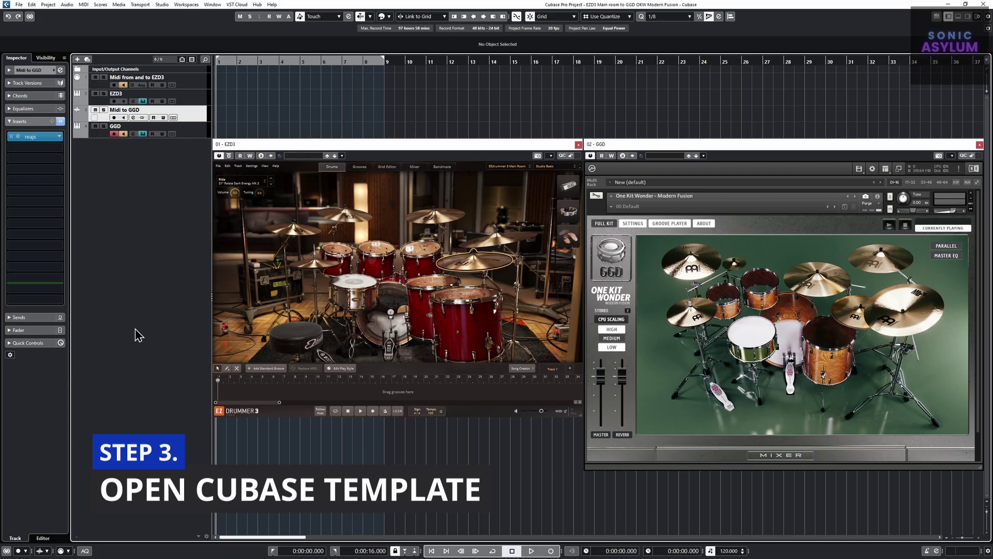
# - Set the reajs MIDI Map To Key insert's mapping file to 'EZD3 to GGD OKW Modern Fusion.txt'
pyautogui.click(19, 137)
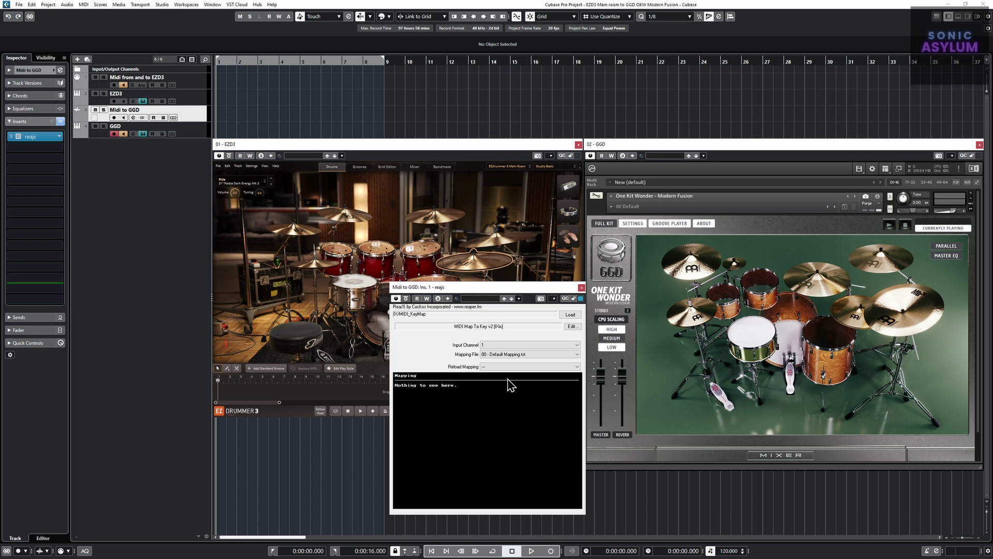
pyautogui.click(517, 355)
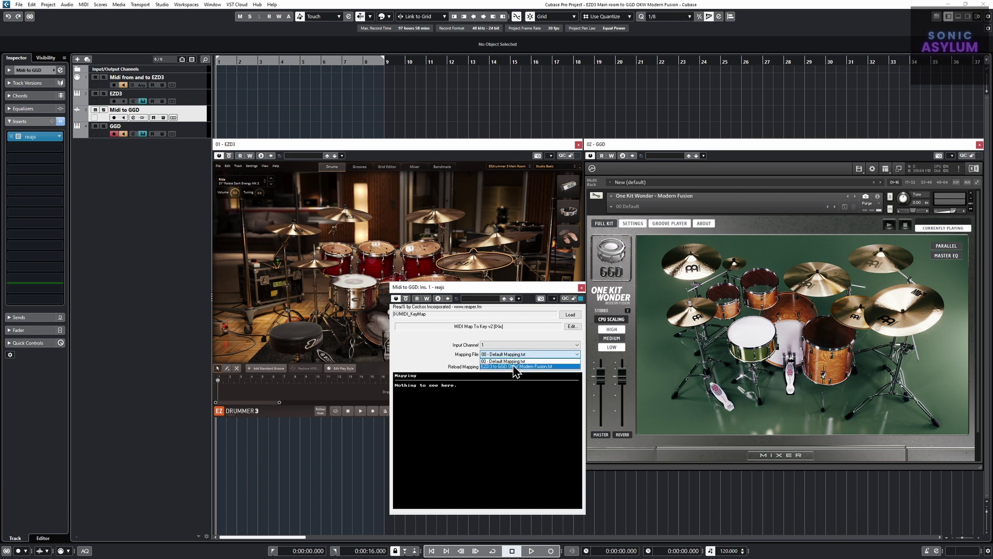
pyautogui.click(515, 366)
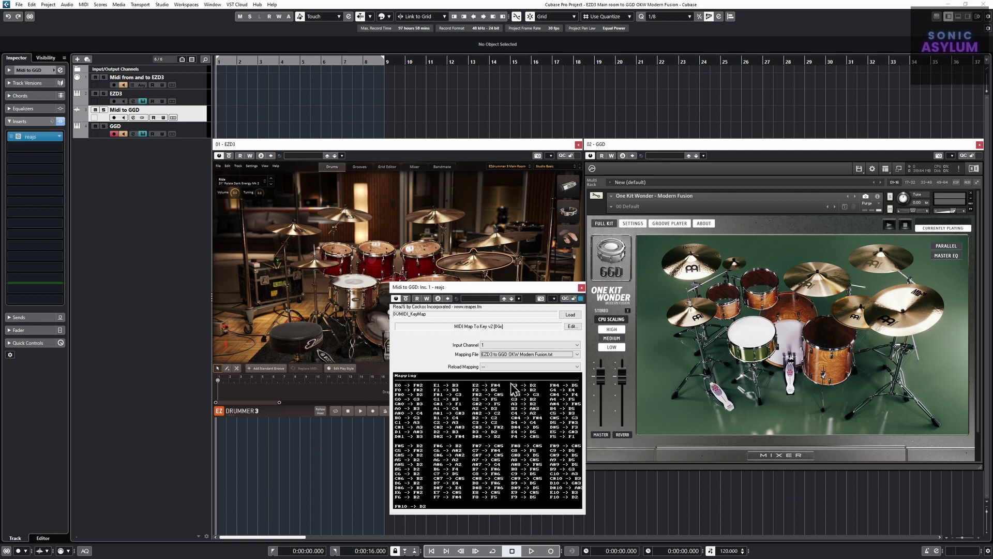
pyautogui.click(252, 166)
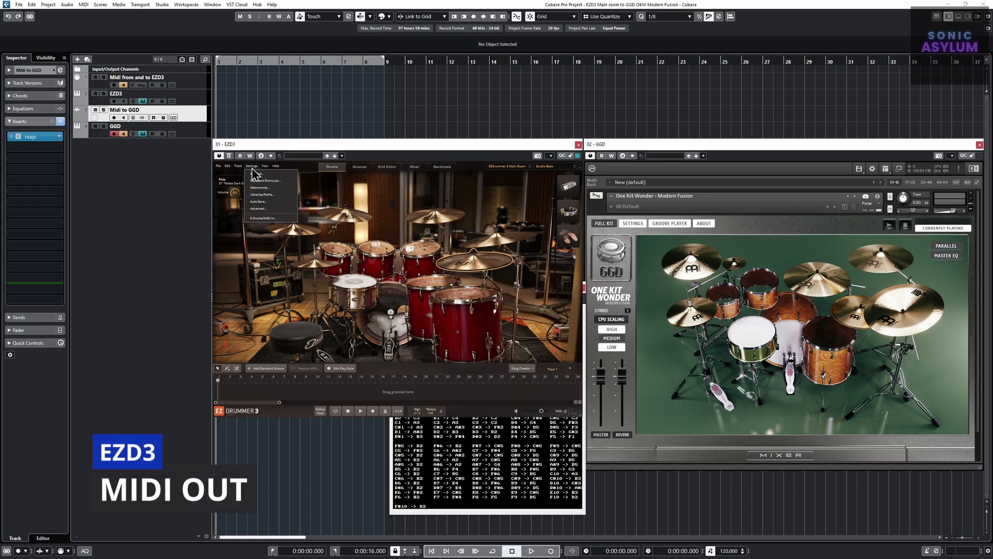
pyautogui.click(255, 174)
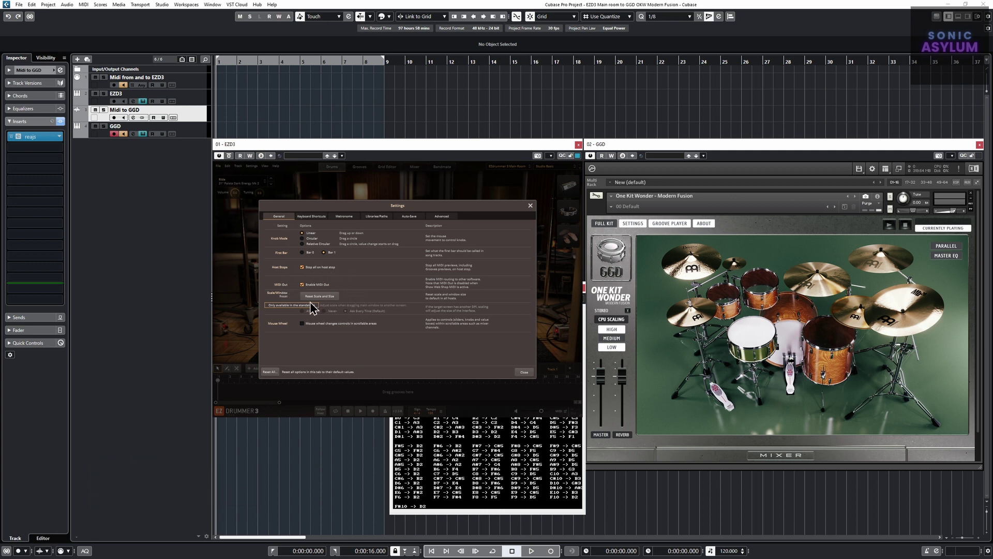
pyautogui.click(524, 372)
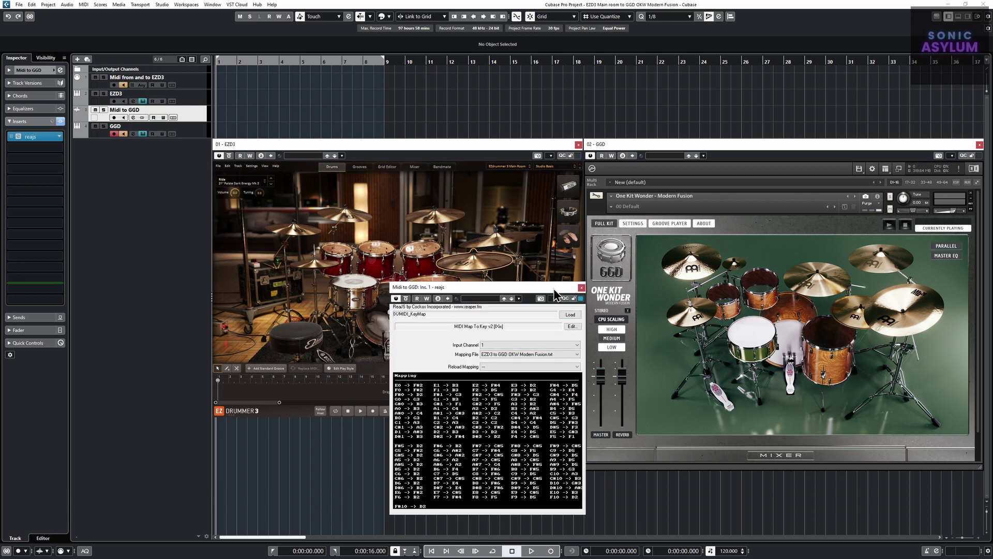
# - Close ReaJS and drag an EZdrummer groove onto bar 1 of the Midi from and to EZD3 track
pyautogui.click(582, 287)
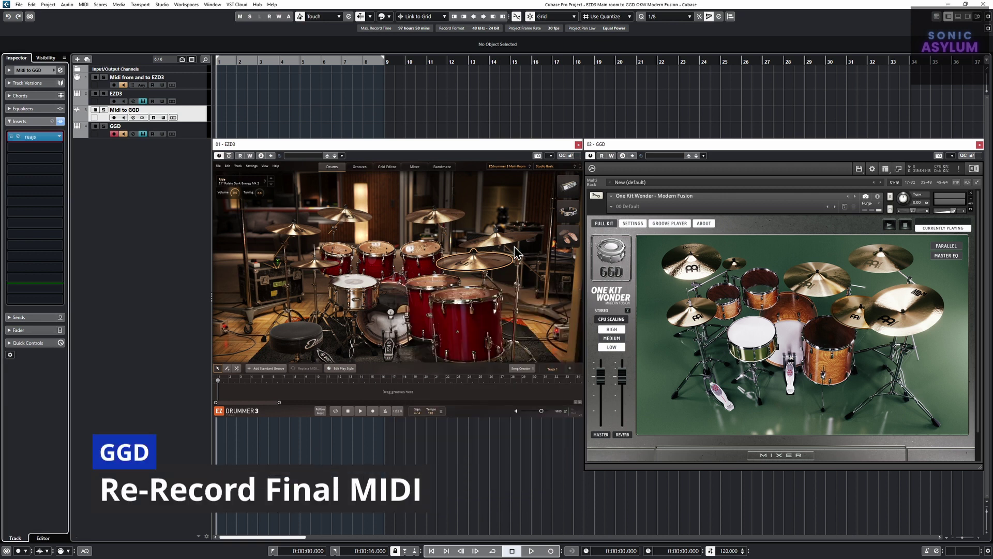
pyautogui.click(359, 167)
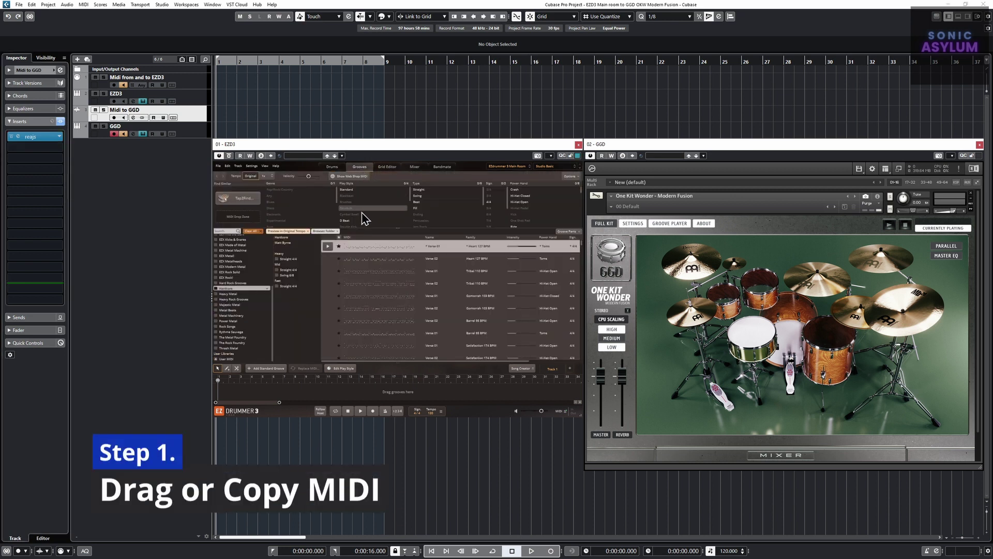
pyautogui.moveTo(365, 252); pyautogui.dragTo(216, 79)
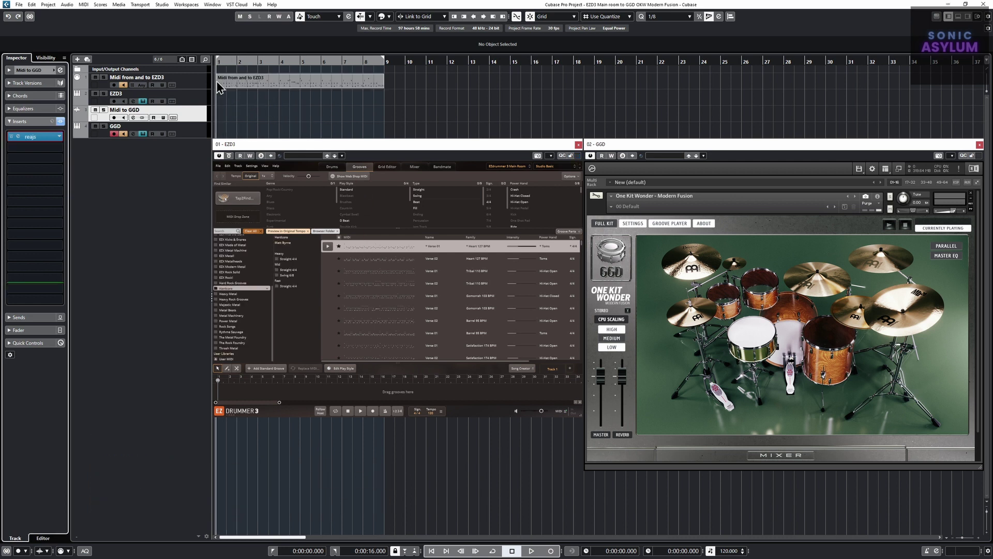
# - Arm the GGD track and record the groove's playback as a GGD part spanning bars 1 to 6
pyautogui.click(113, 134)
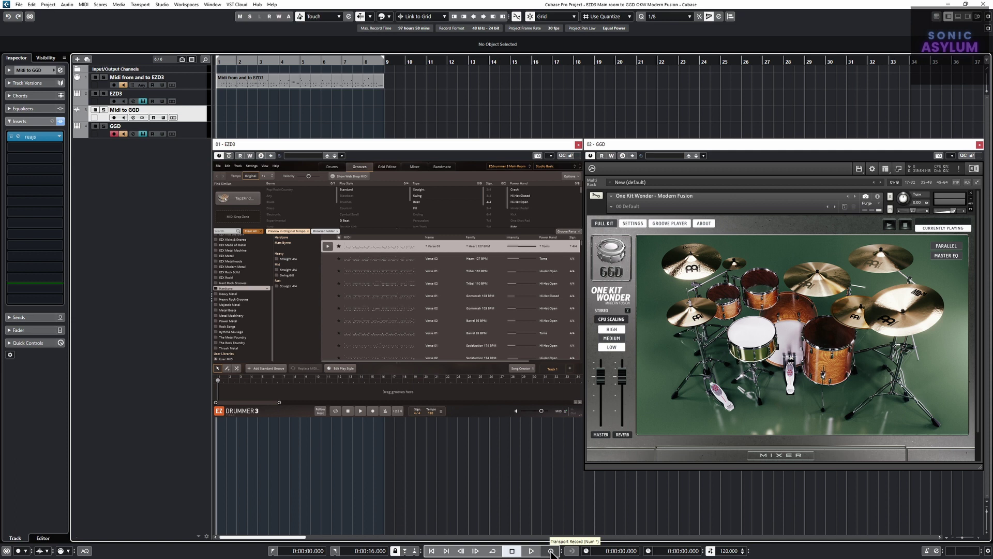
pyautogui.click(551, 552)
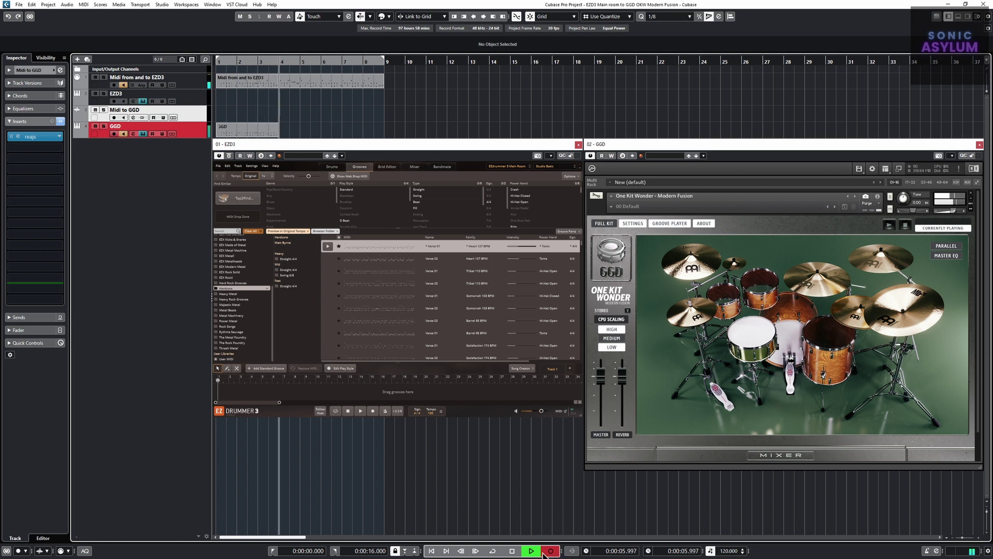
pyautogui.click(513, 551)
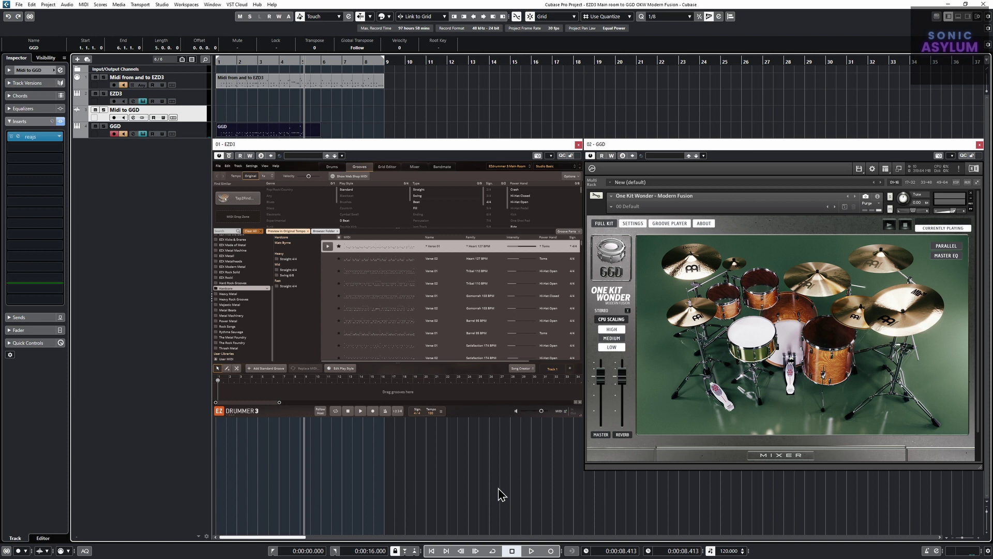
# - Delete the dragged-in groove part, then play the recorded GGD part back from the project start
pyautogui.click(288, 87)
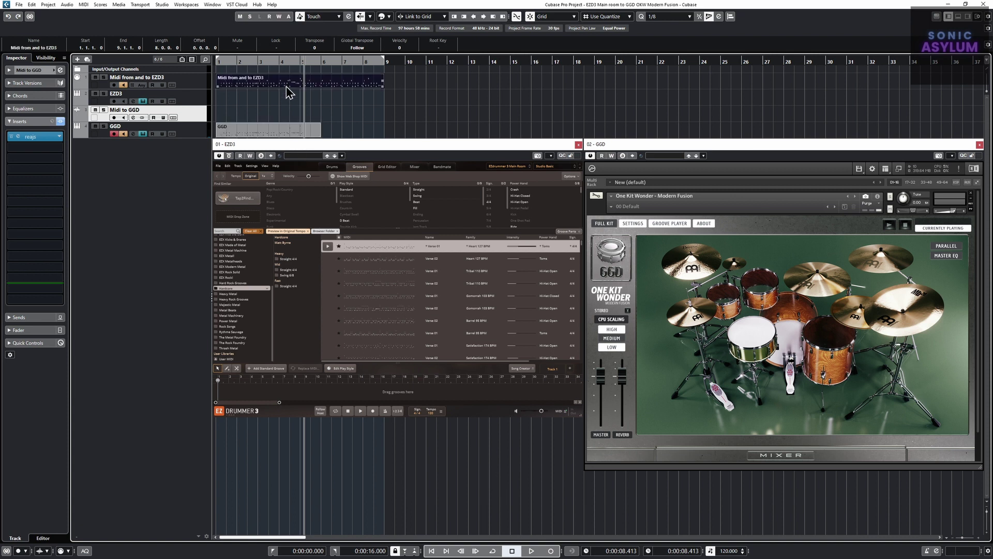
pyautogui.press('Delete')
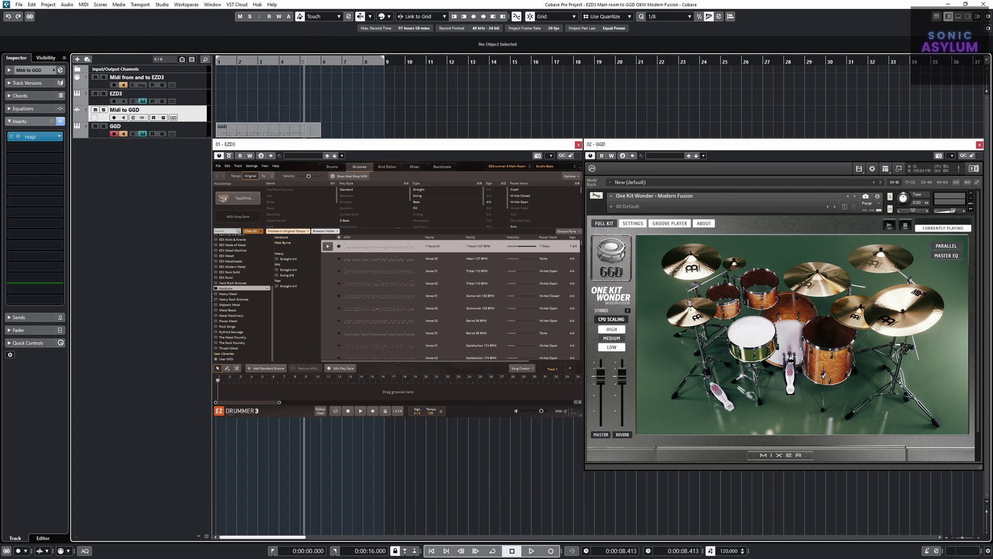
pyautogui.click(431, 550)
pyautogui.click(532, 551)
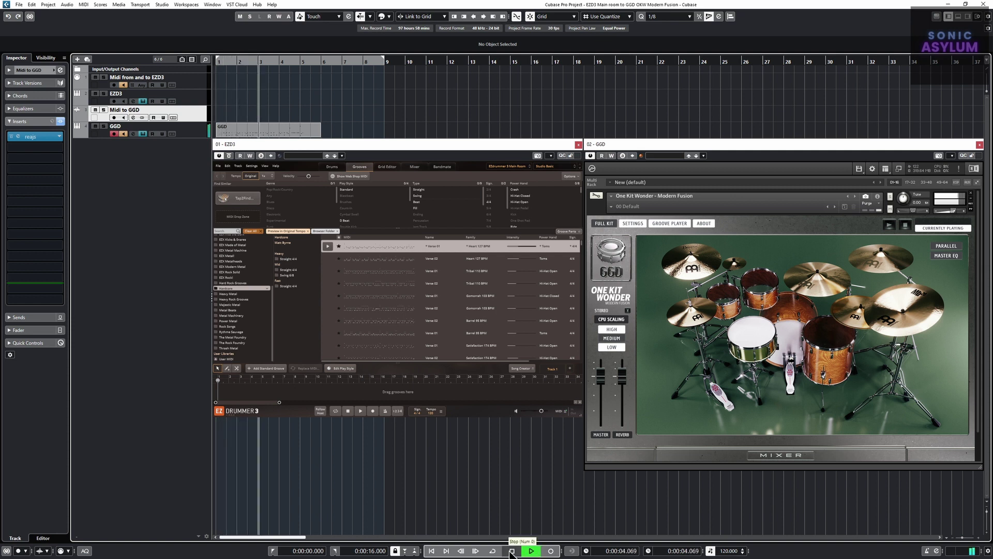
pyautogui.click(512, 551)
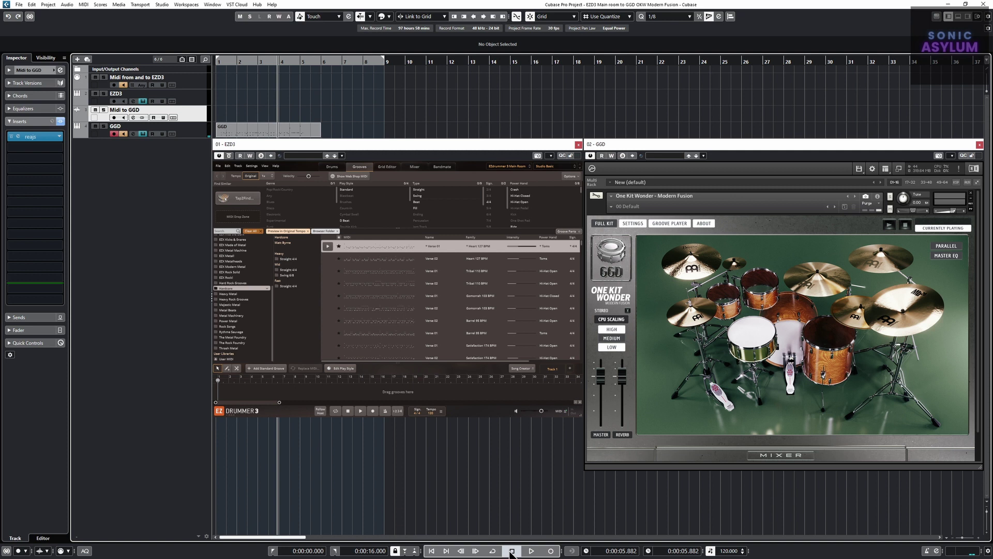
# - Switch EZdrummer 3 back to its Drums kit view
pyautogui.click(333, 167)
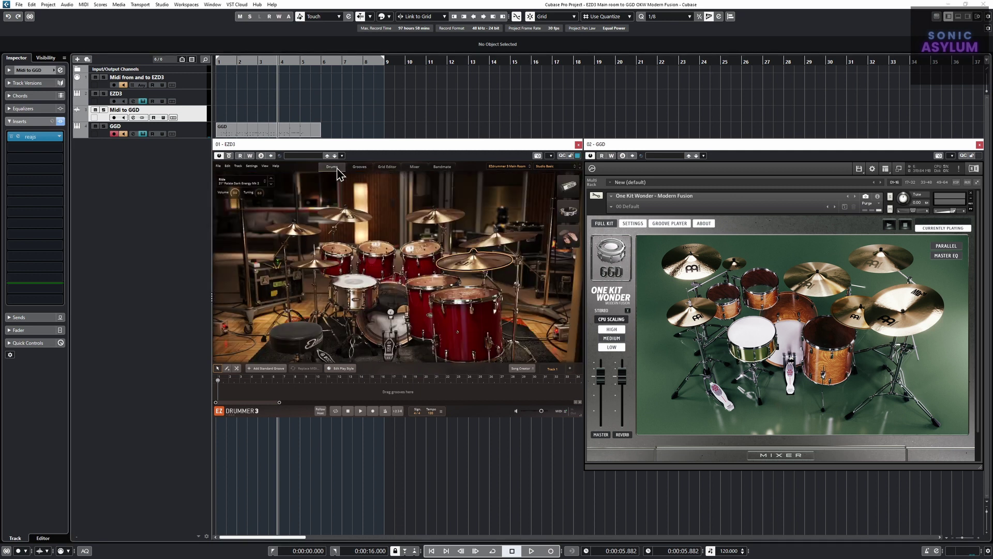